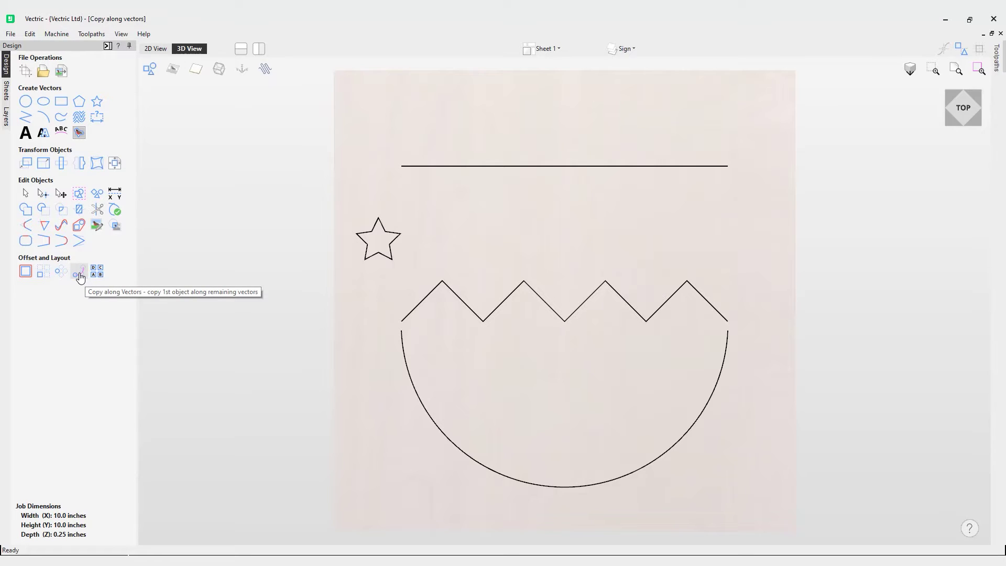
Step: Open the Copy Along Vectors tool from the Design panel's Offset and Layout section
click(80, 275)
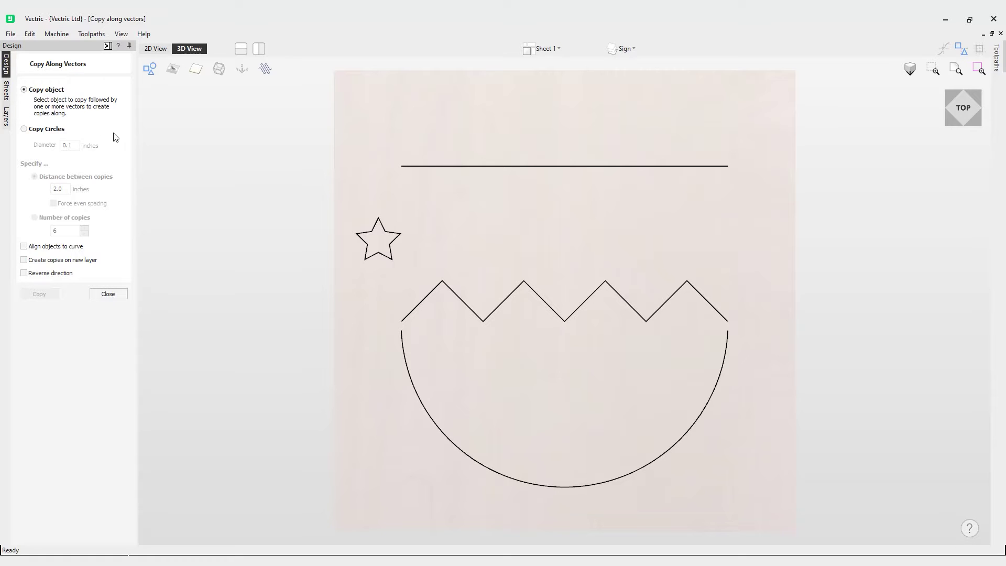
Step: Copy the star along the top horizontal line with forced even 2.0-inch spacing
click(372, 234)
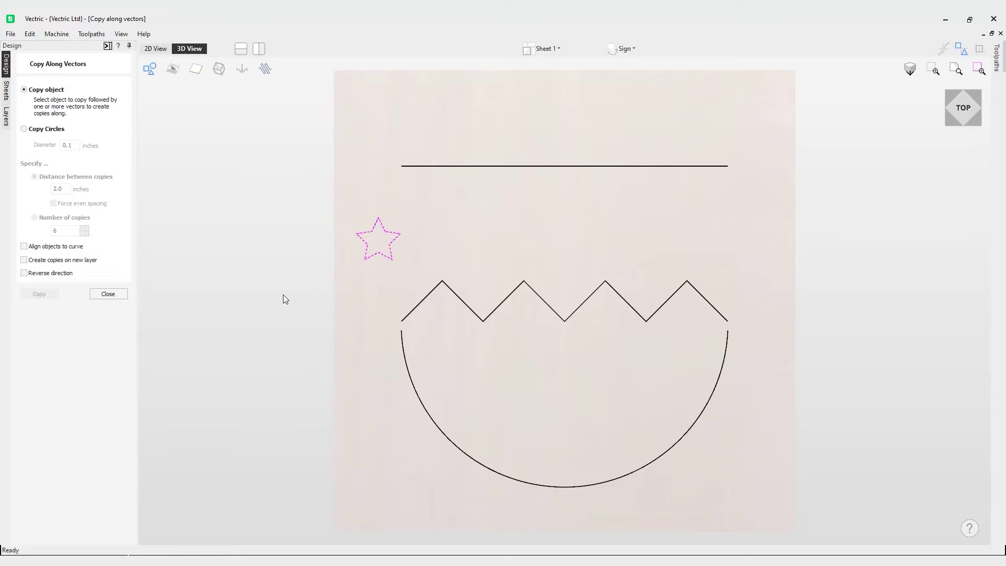
shift+click(433, 167)
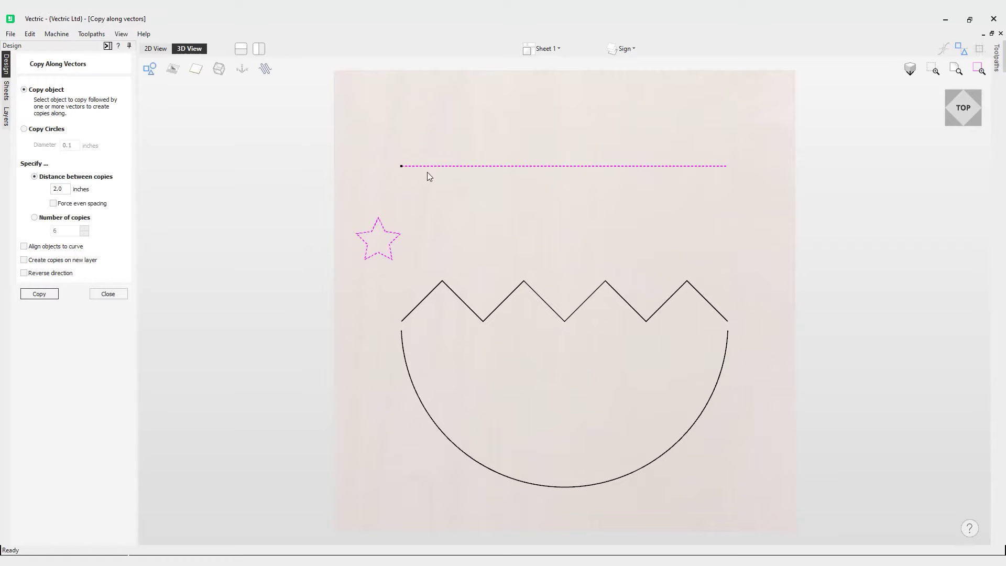
click(66, 189)
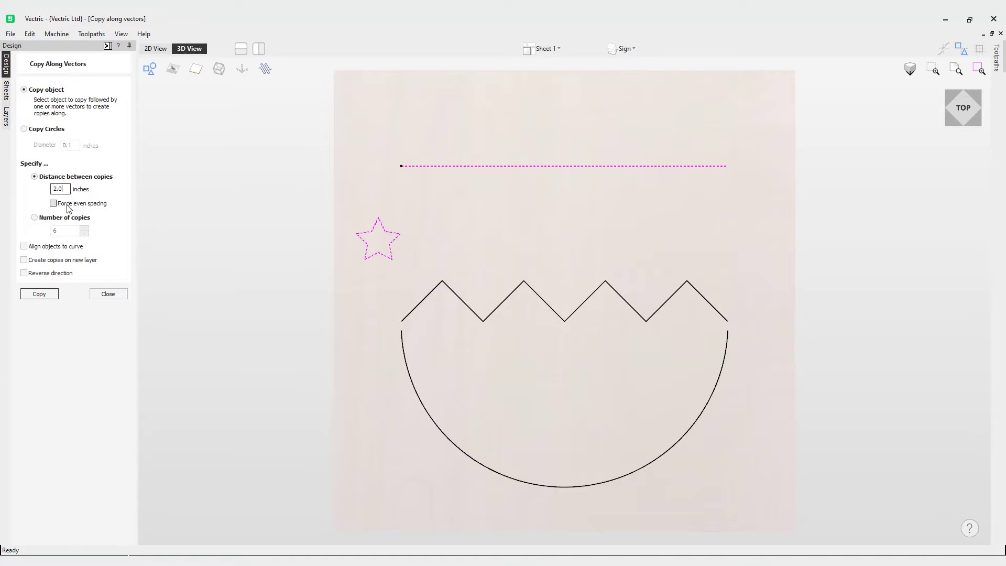
click(68, 208)
click(51, 296)
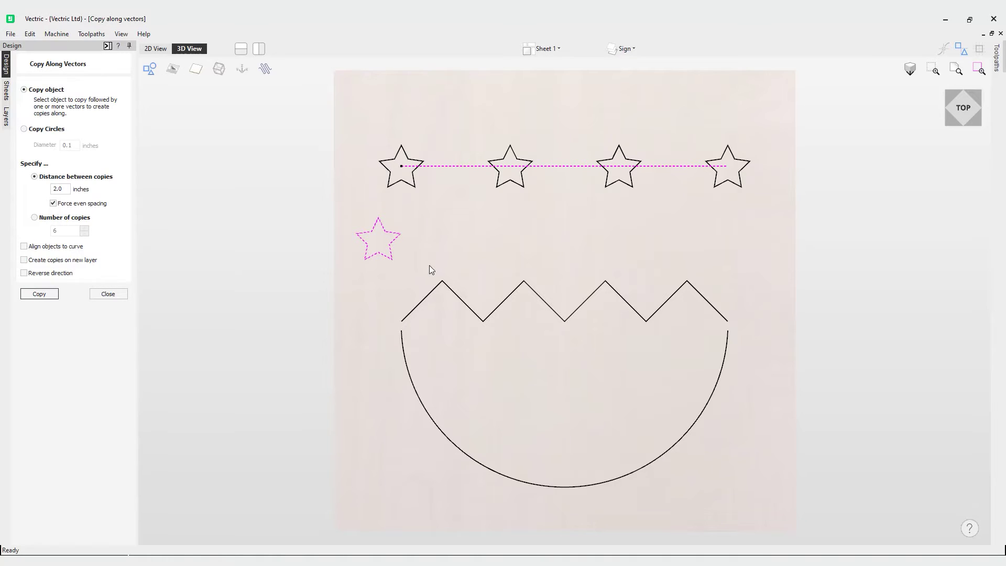
Step: Switch spacing to Number of copies and reselect only the lone star
click(76, 224)
click(425, 275)
click(387, 258)
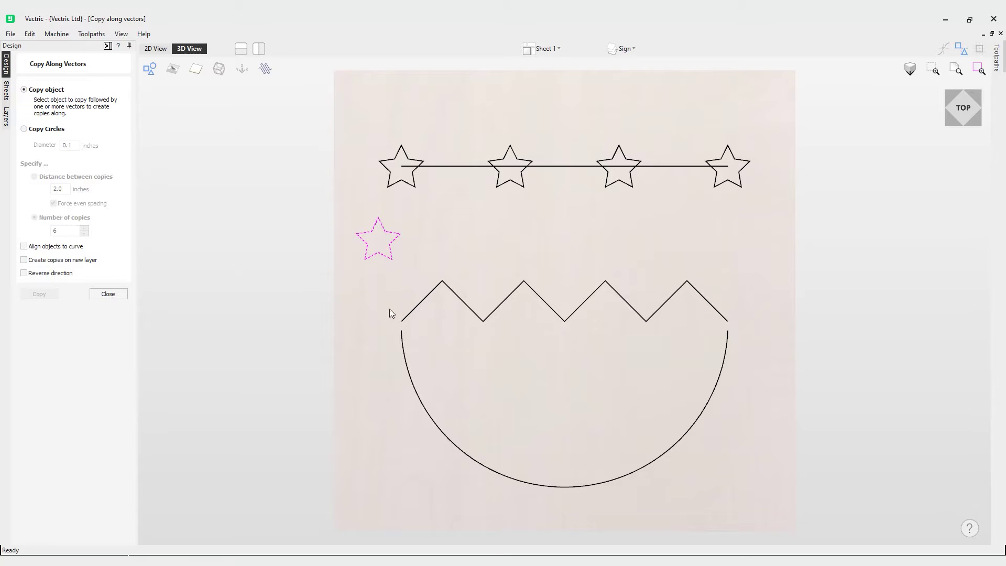
Step: Copy the star along the zigzag as 9 copies
shift+click(414, 311)
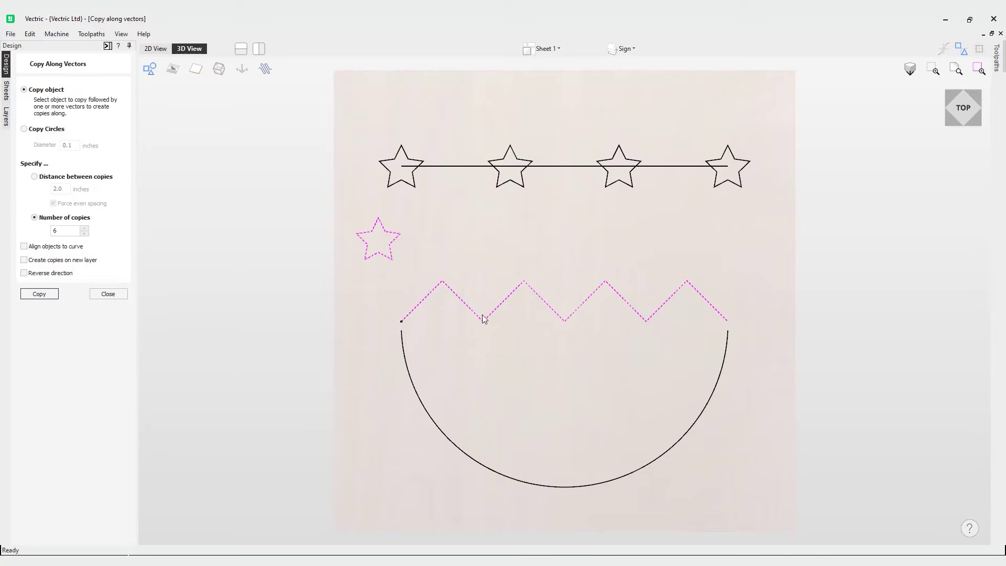
double_click(62, 231)
text(9)
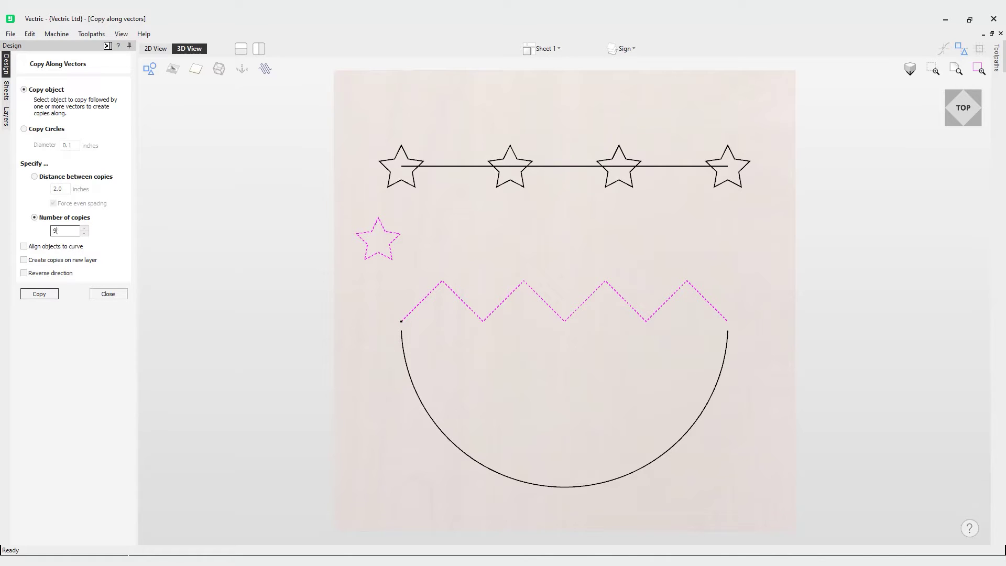
click(40, 296)
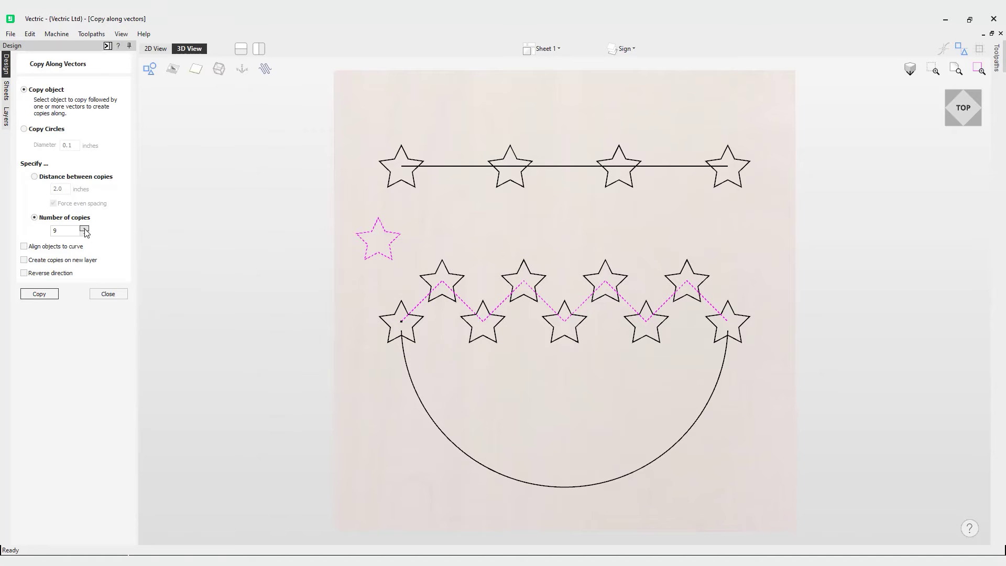
Step: Redo the zigzag copy with 12 stars, then undo those copies
drag(77, 232, 9, 231)
text(12)
click(46, 296)
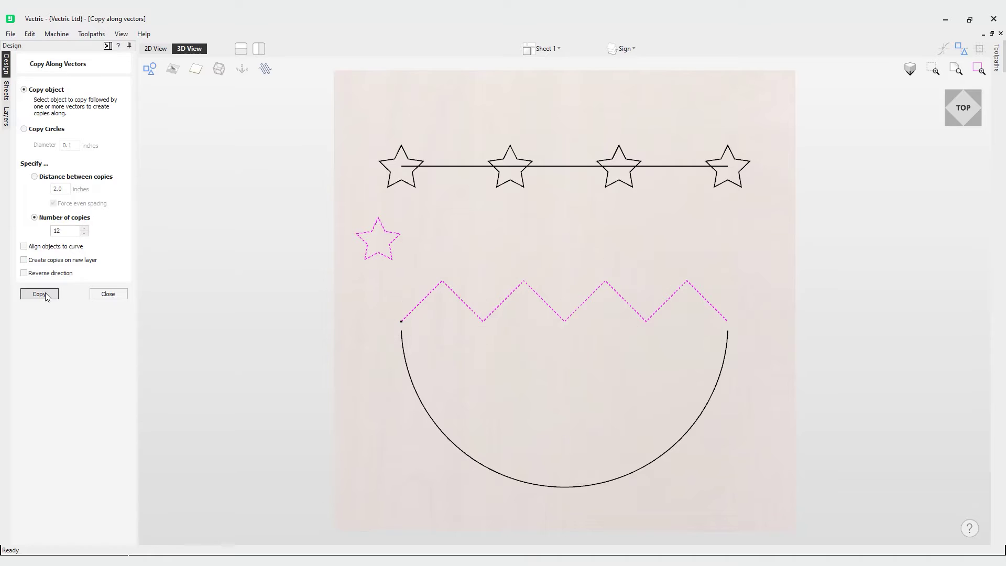
click(47, 297)
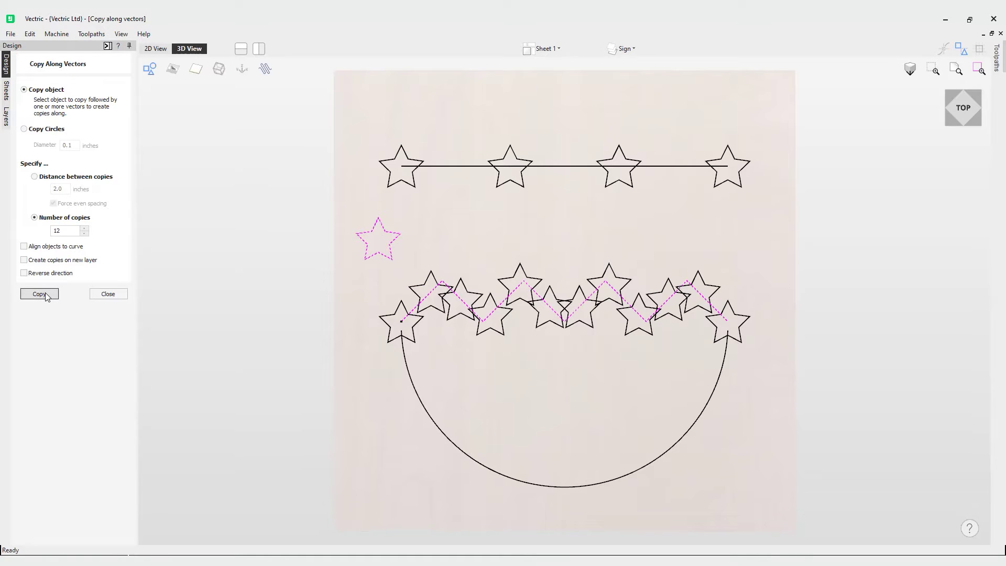
key(ctrl+z)
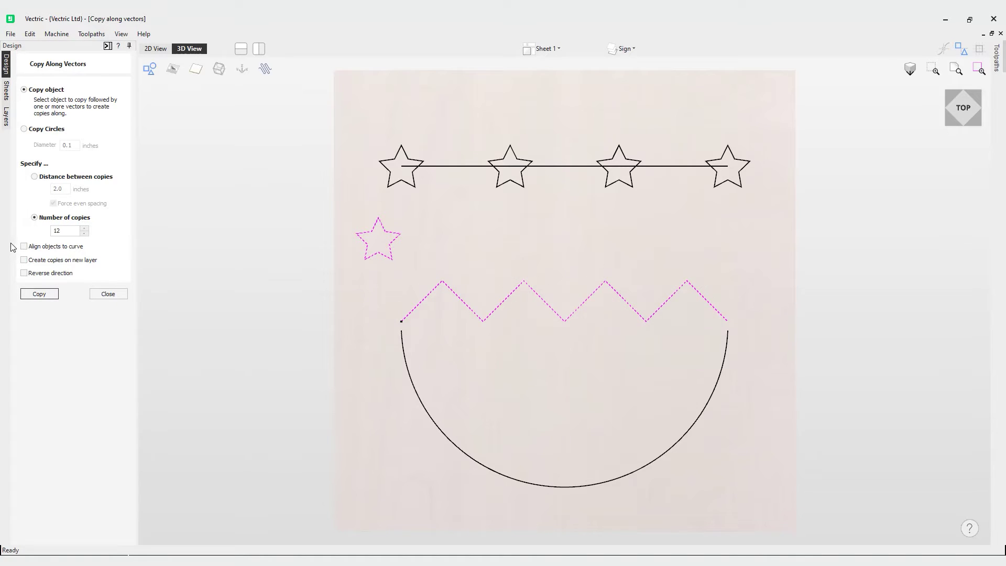
Step: Try seven star copies along the zigzag, then undo them
double_click(62, 231)
text(7)
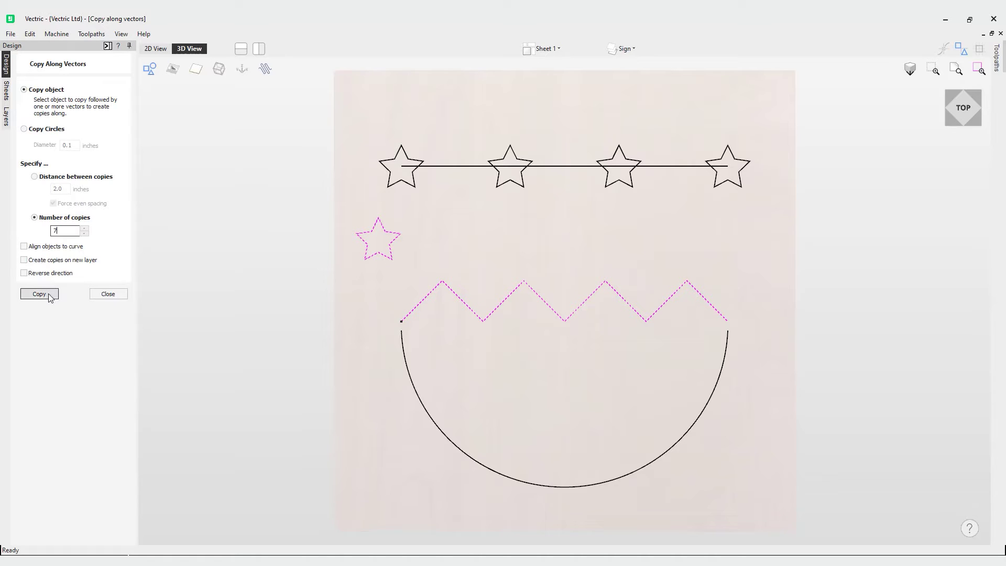
click(50, 298)
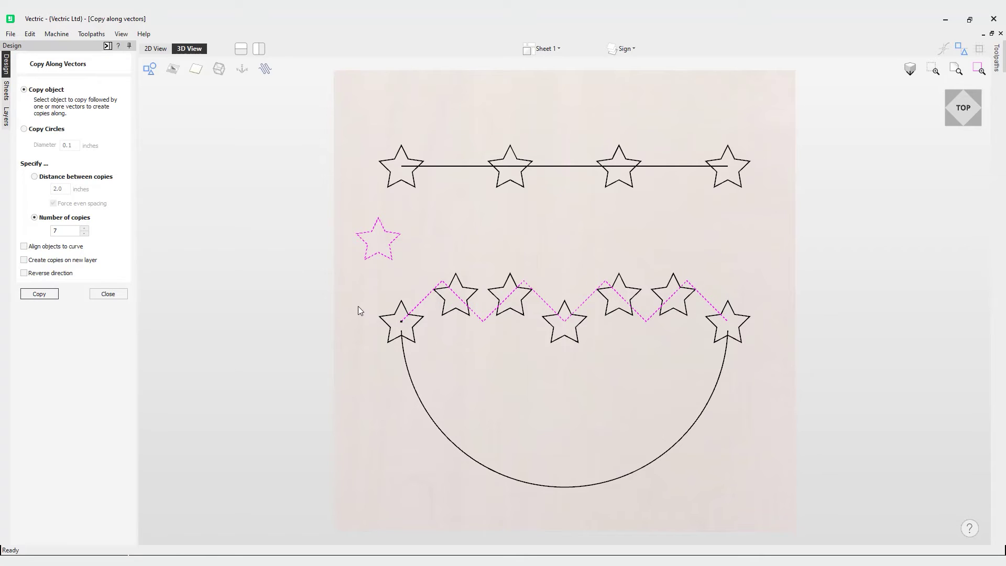
key(ctrl+z)
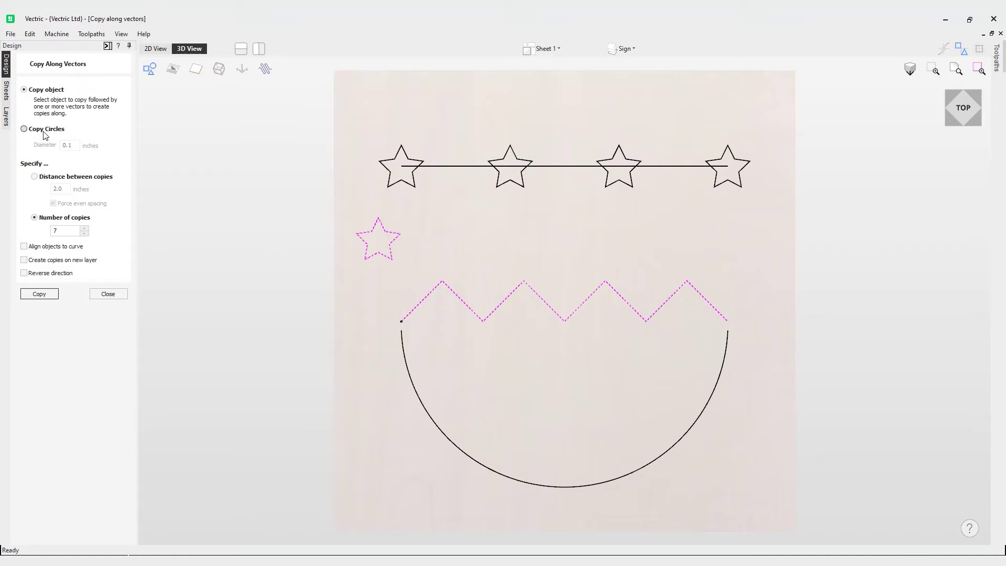
Step: Place 0.25-inch diameter circles along only the zigzag, spaced by distance between copies
click(337, 301)
click(413, 310)
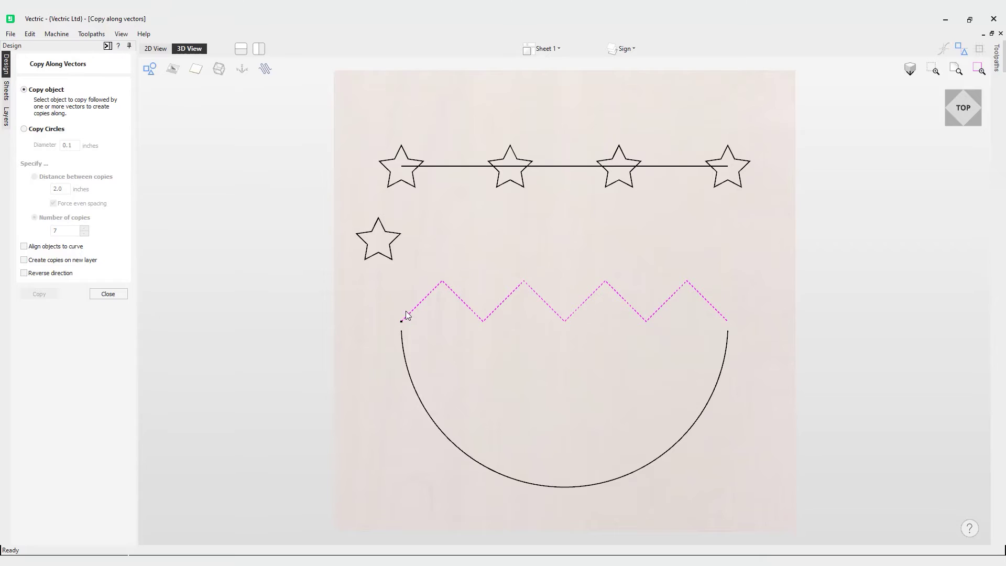
click(24, 128)
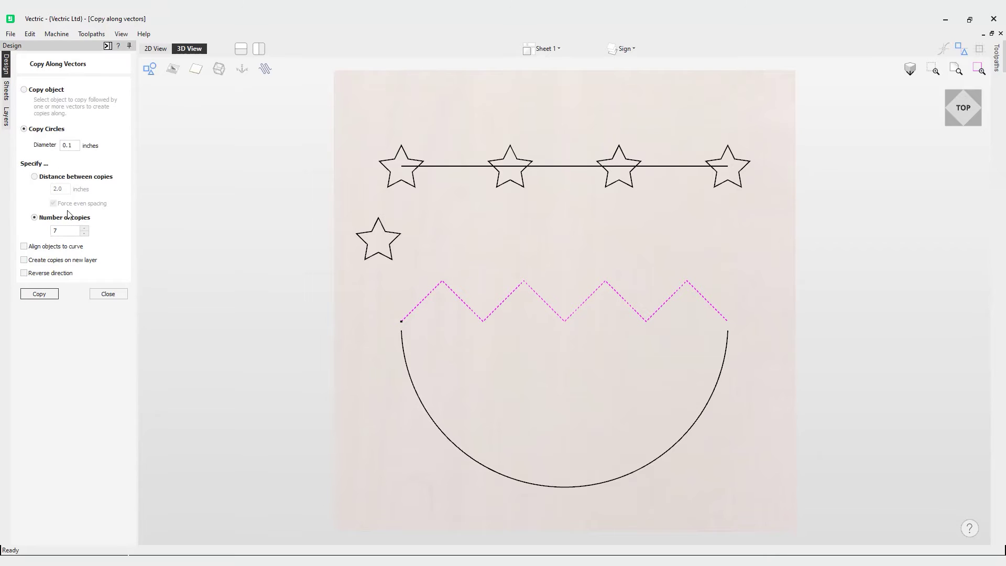
double_click(67, 145)
text(0.)
click(47, 179)
click(40, 294)
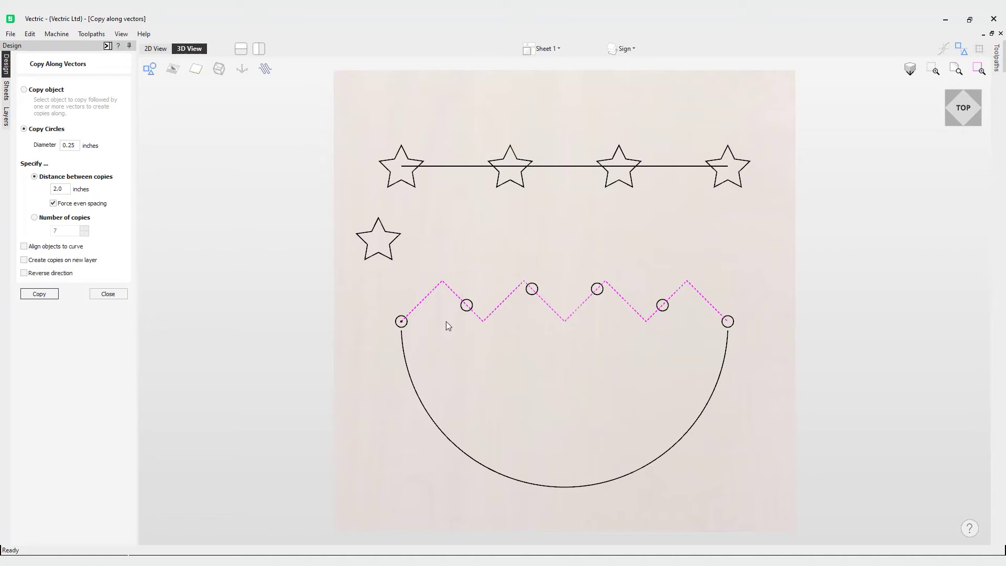
Step: Place nine circles along the zigzag using Number of copies, then deselect it
click(35, 217)
double_click(55, 230)
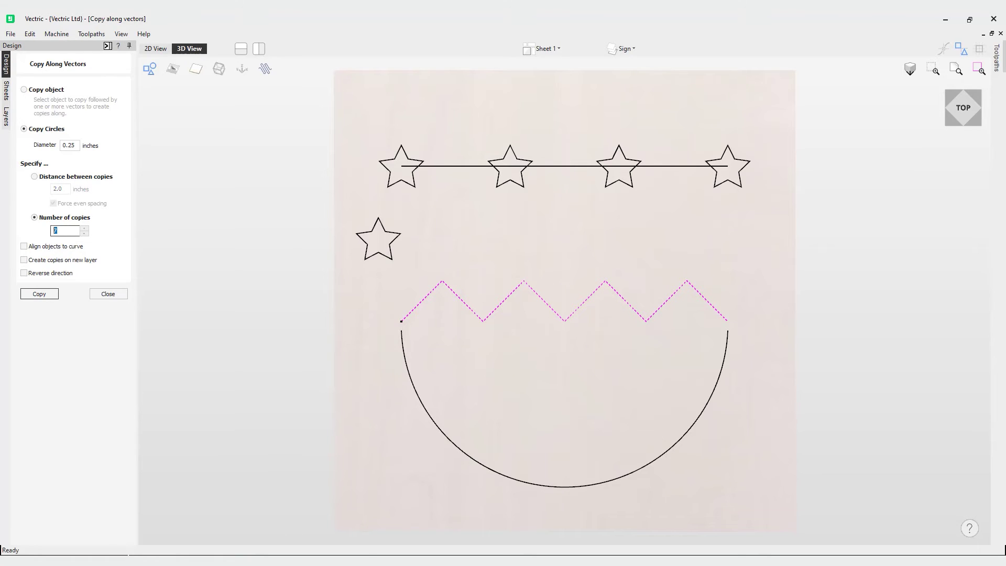
text(9)
click(52, 293)
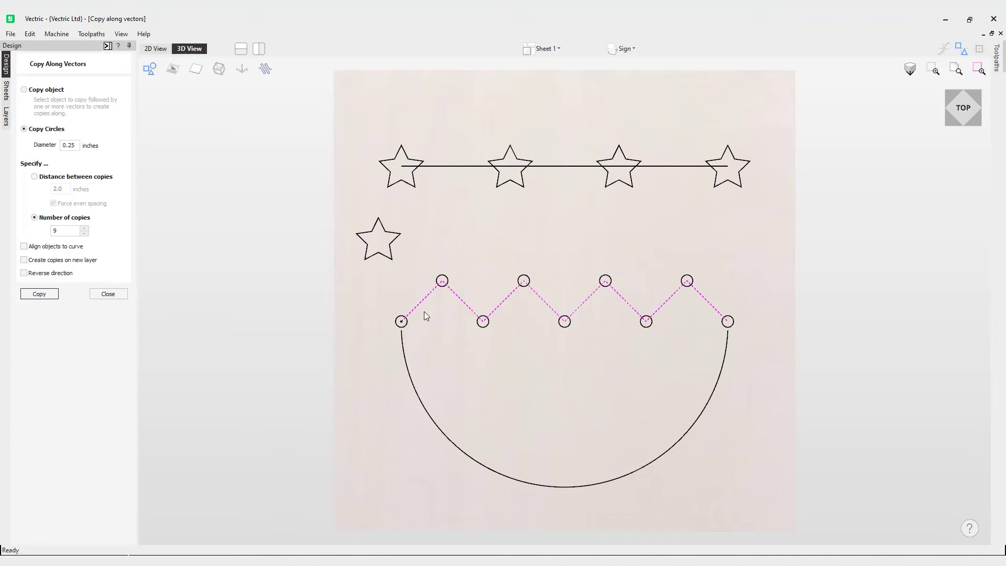
click(417, 280)
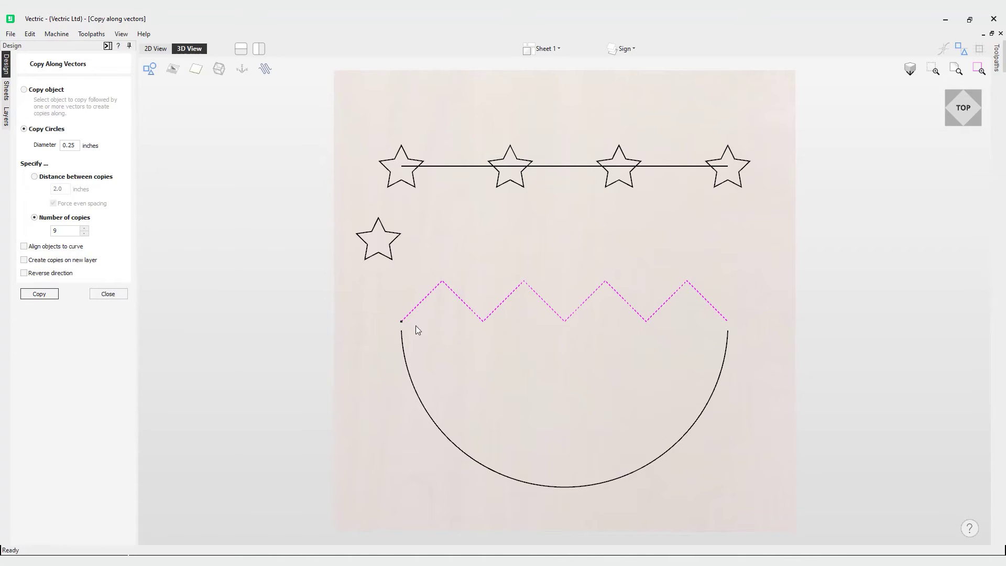
Step: Copy the star nine times along the lower arc with Align objects to curve on
click(394, 262)
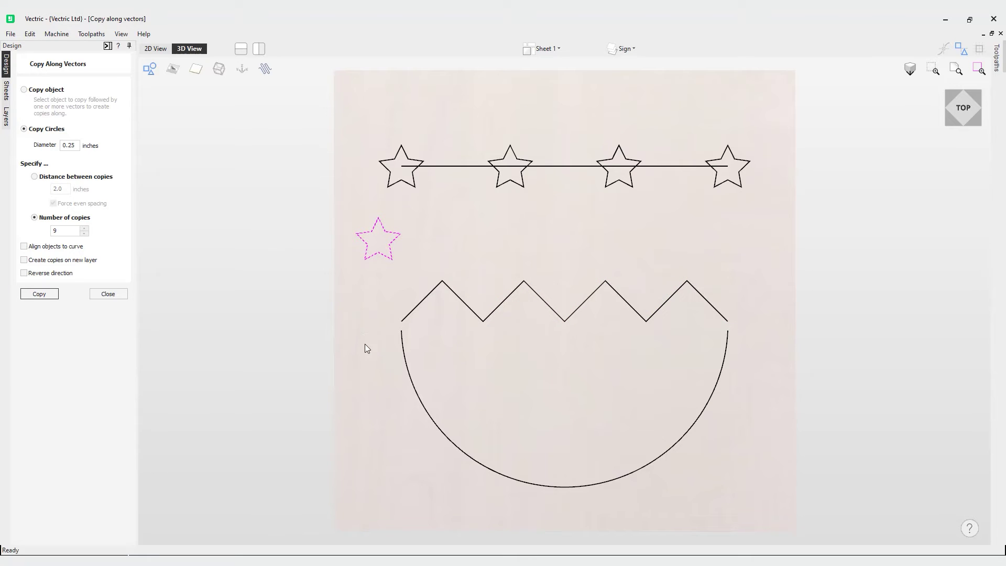
shift+click(402, 347)
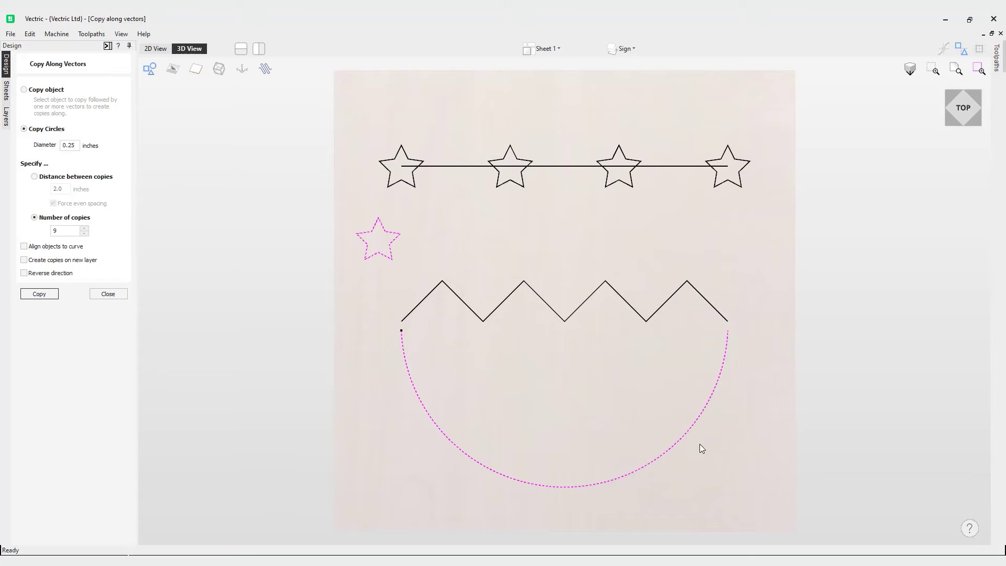
click(57, 248)
click(43, 92)
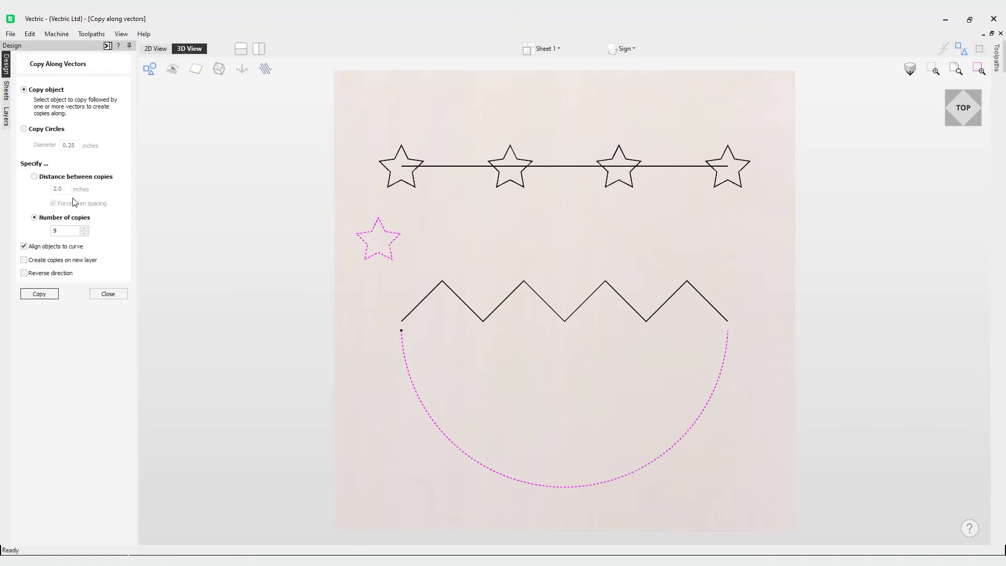
click(49, 297)
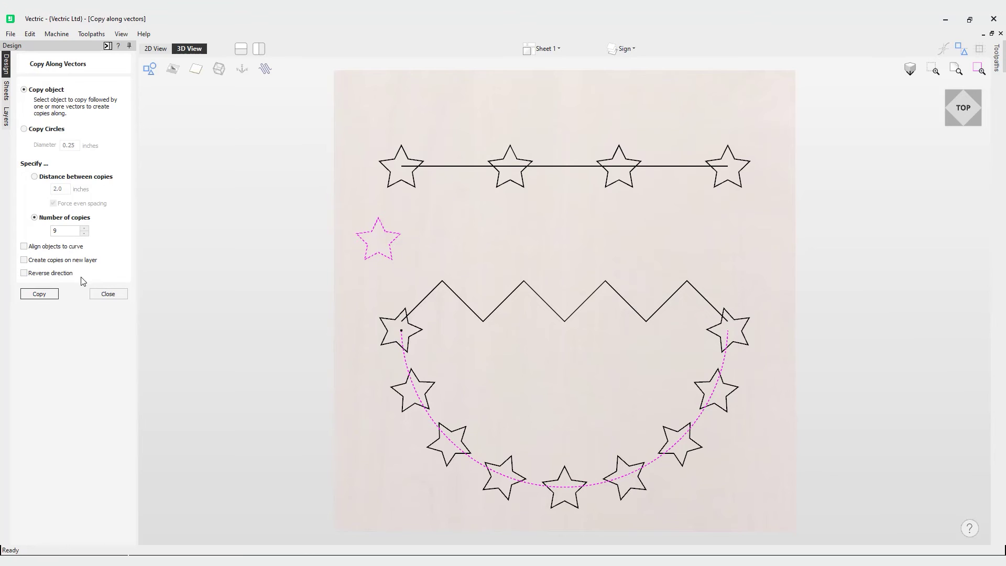
Step: Undo the arc stars, test nine upright copies, and undo them again
key(ctrl+z)
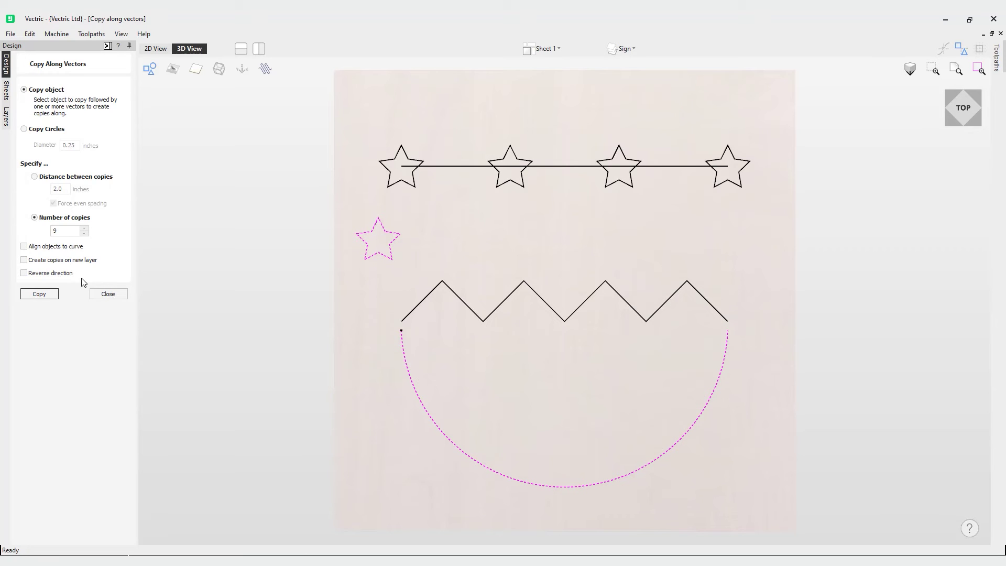
click(40, 294)
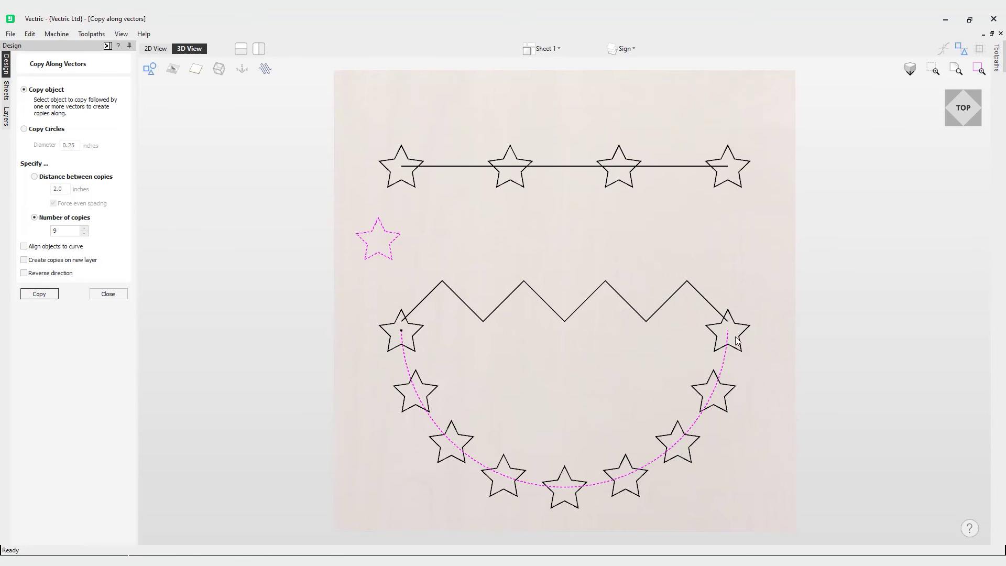
key(ctrl+z)
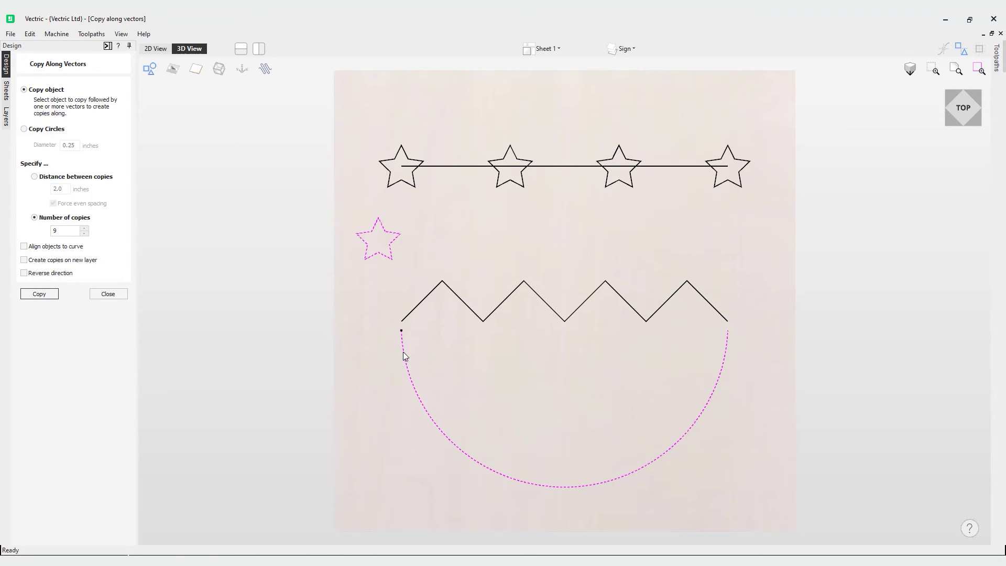
Step: Copy nine curve-aligned stars along the arc onto a new layer, Layer 1
click(64, 260)
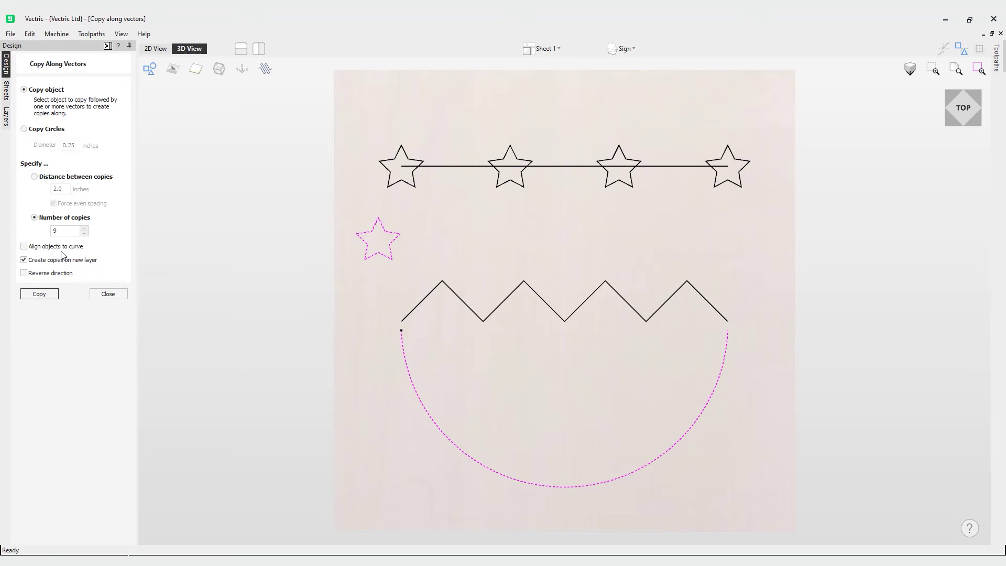
click(644, 49)
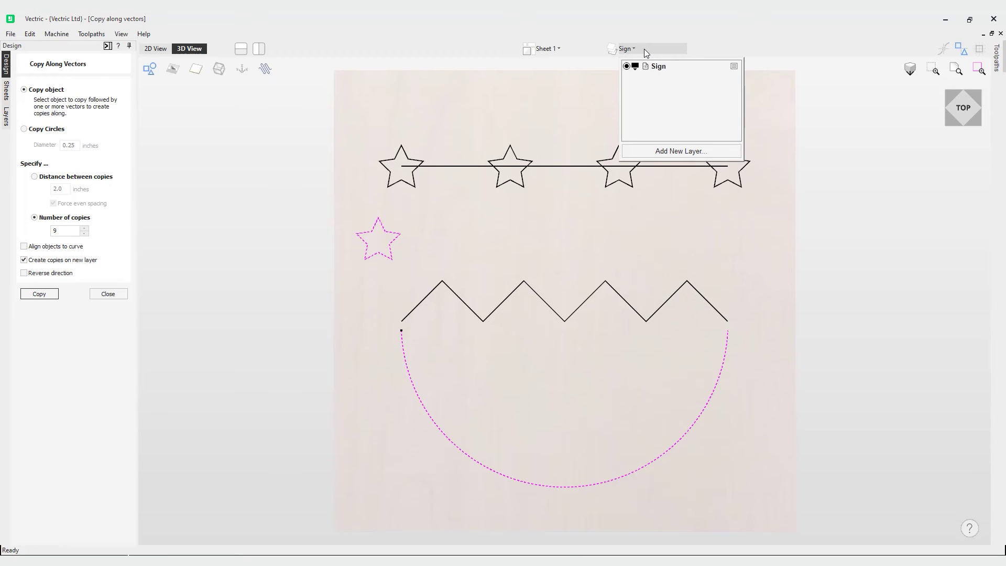
click(200, 253)
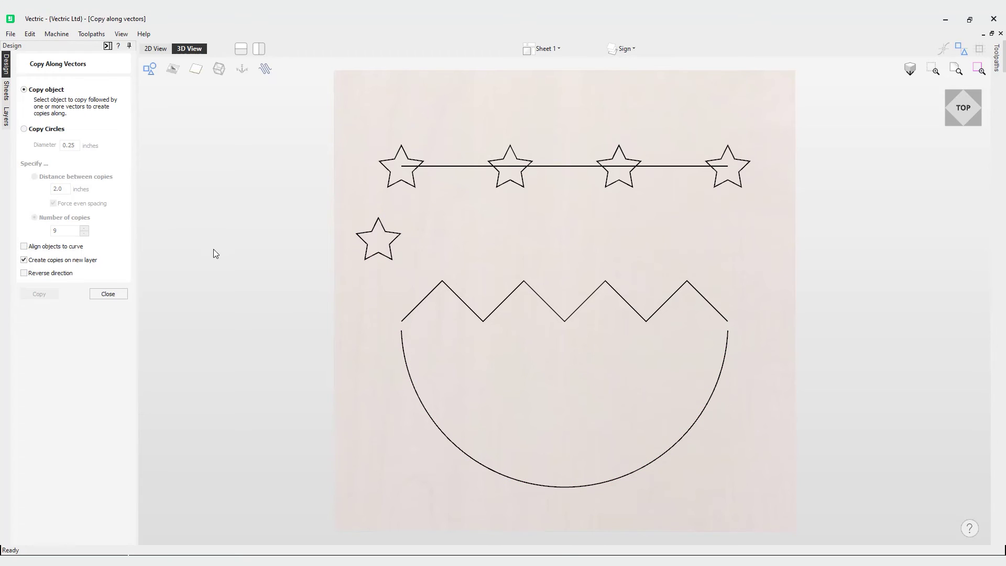
click(24, 246)
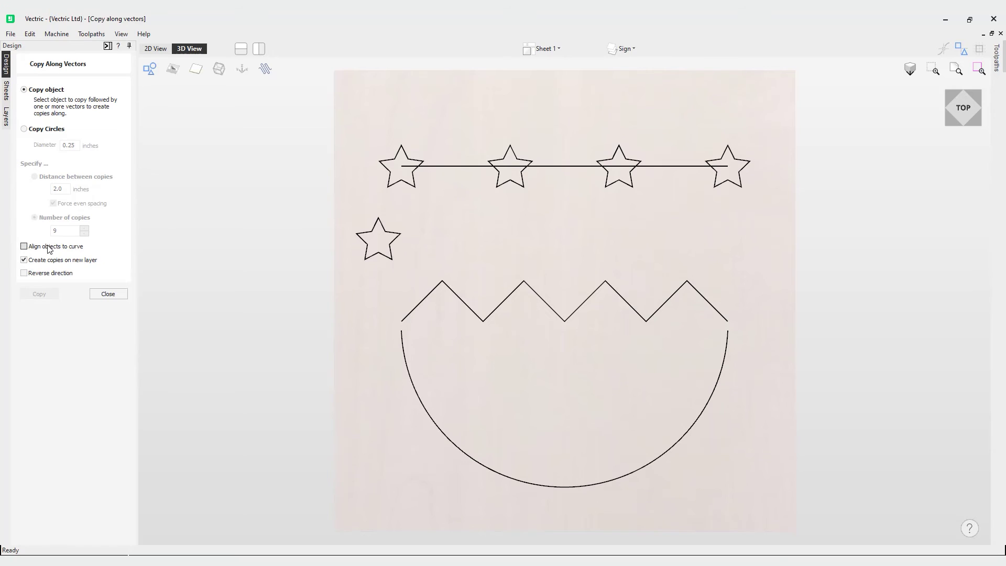
click(389, 259)
shift+click(402, 349)
click(39, 294)
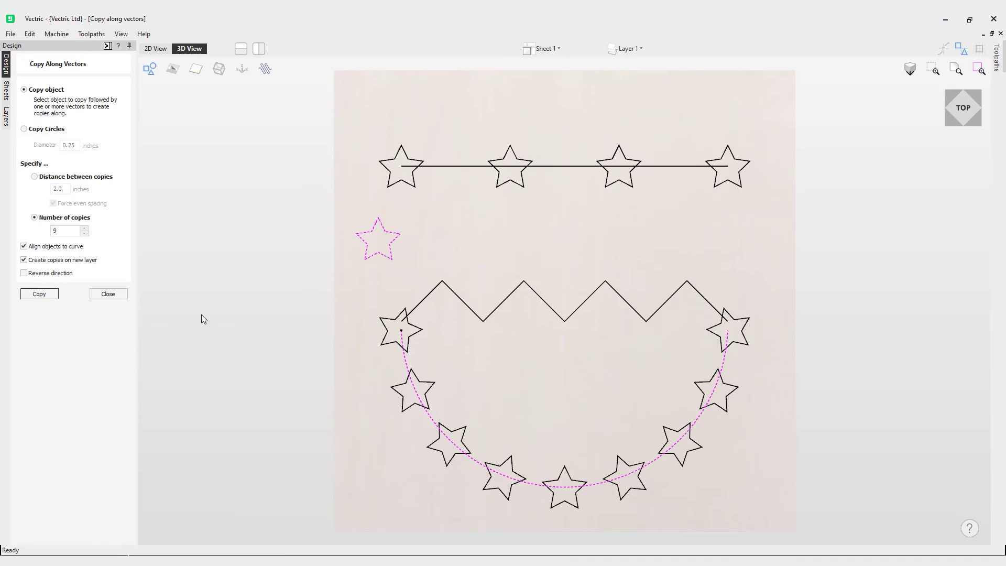
Step: Rename Layer 1 to 'Curve'
click(652, 48)
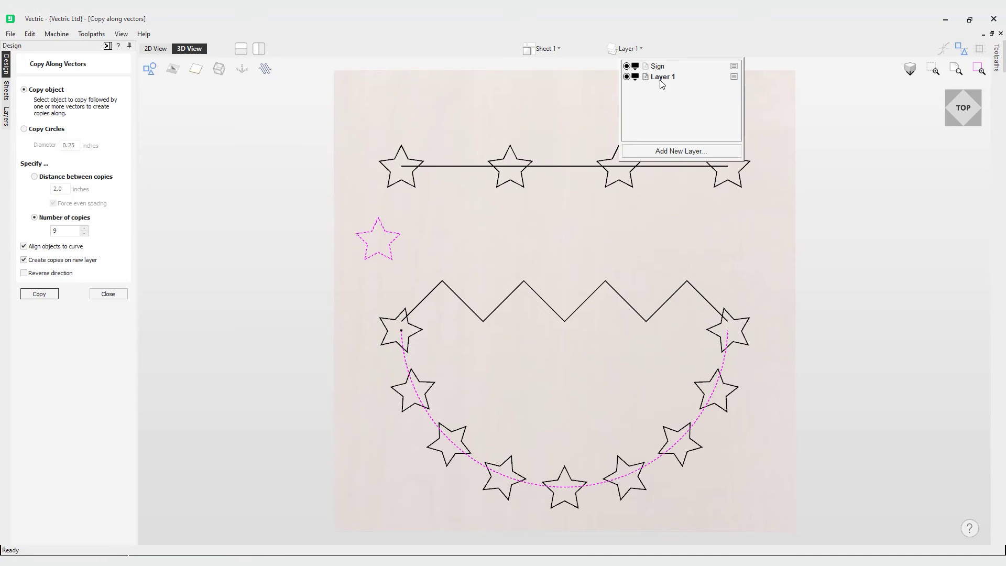
double_click(664, 78)
text(Curve)
key(Return)
Step: Hide the Curve layer, keep Sign visible, and make Sign the active layer
click(628, 67)
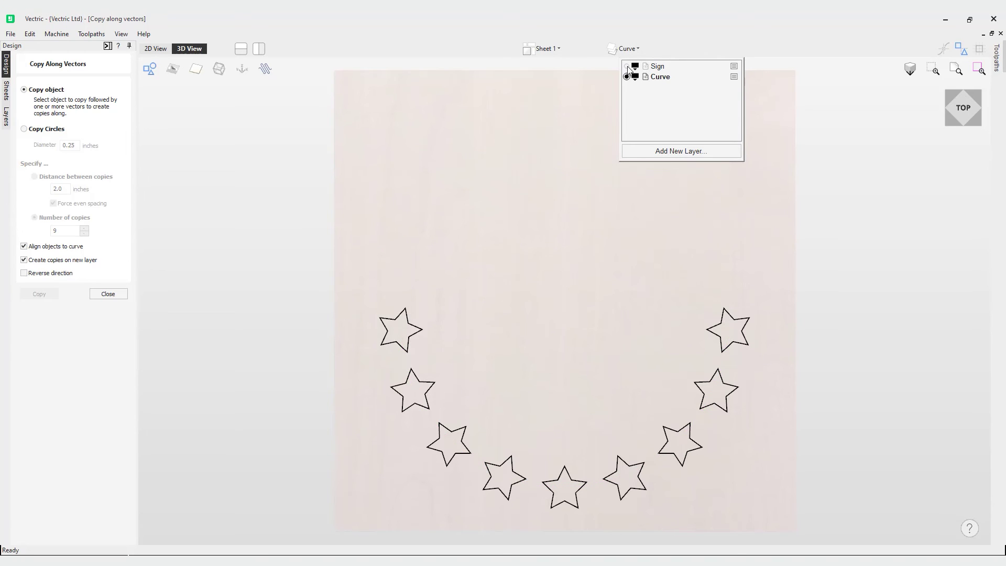
click(627, 66)
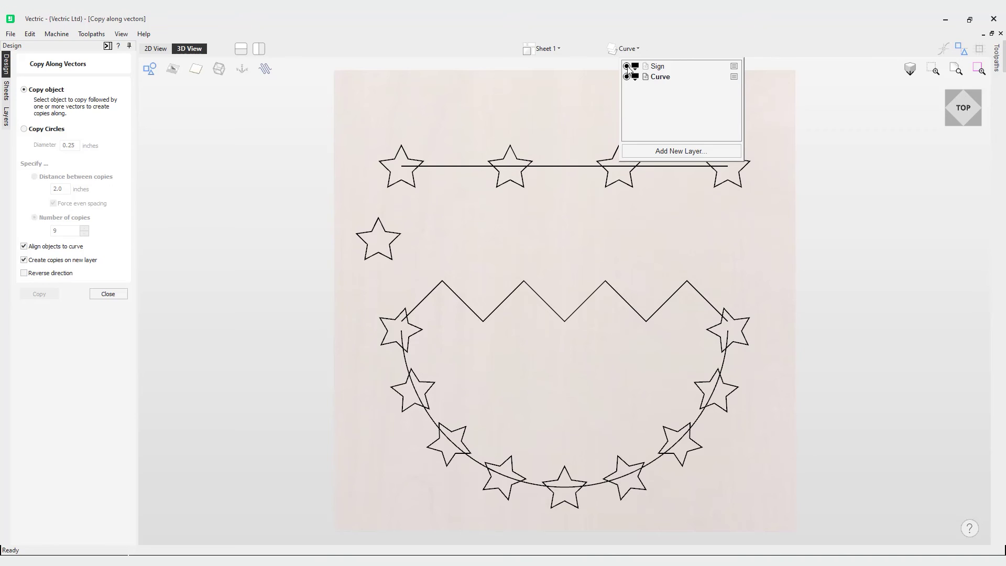
click(627, 67)
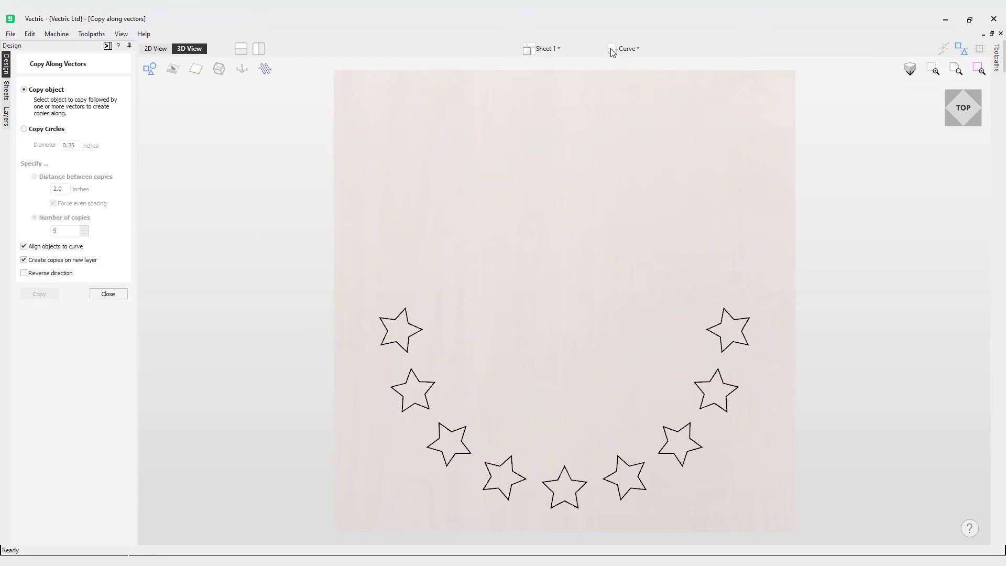
click(631, 50)
click(627, 67)
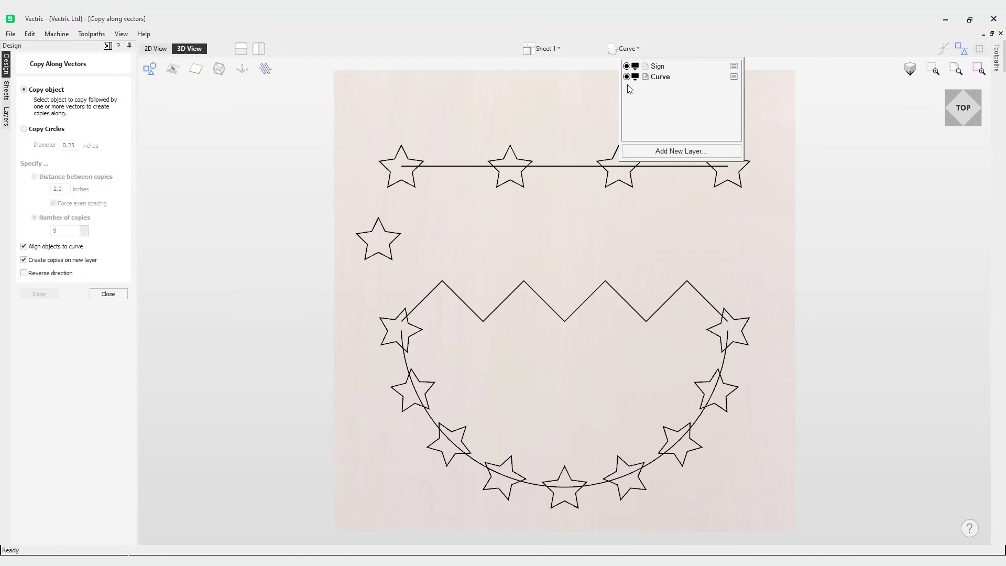
click(627, 77)
click(651, 67)
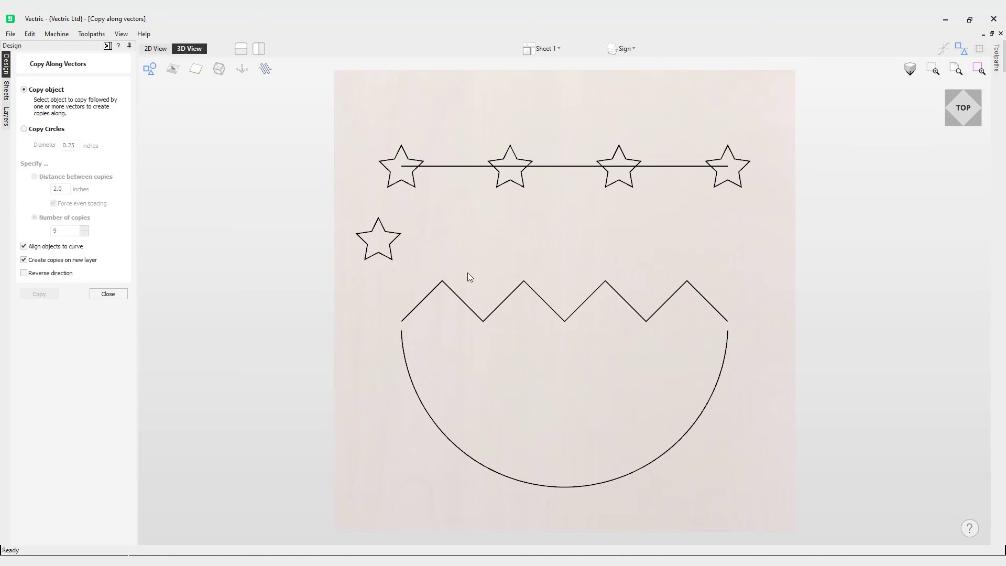
Step: Copy the star along the arc with Reverse direction ticked, then undo
click(386, 258)
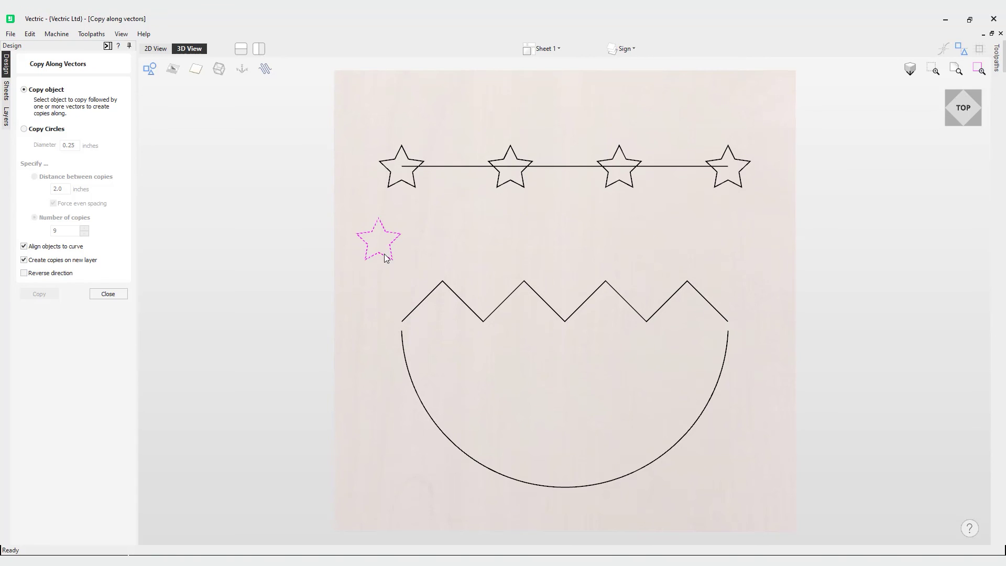
shift+click(409, 374)
click(24, 273)
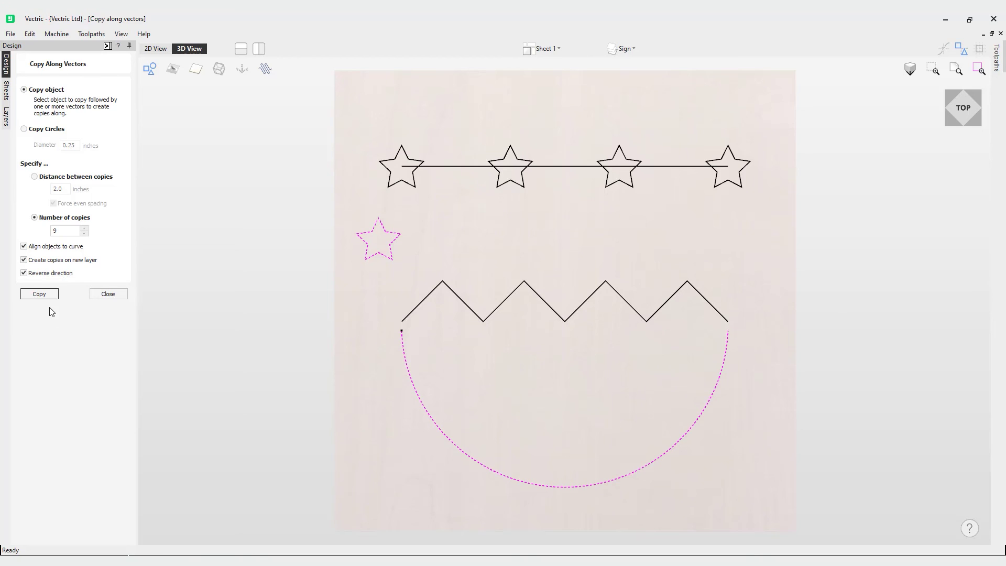
click(39, 294)
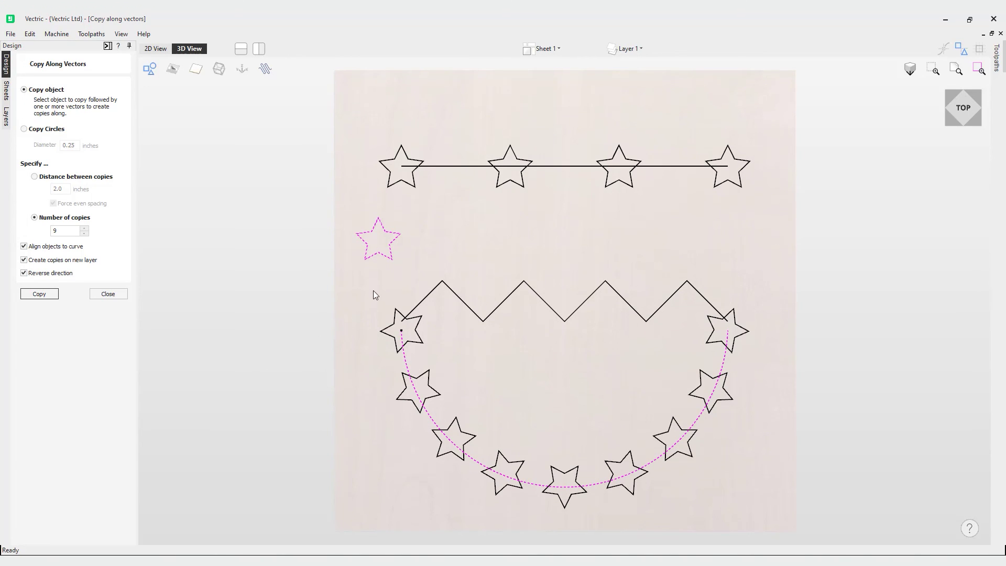
key(ctrl+z)
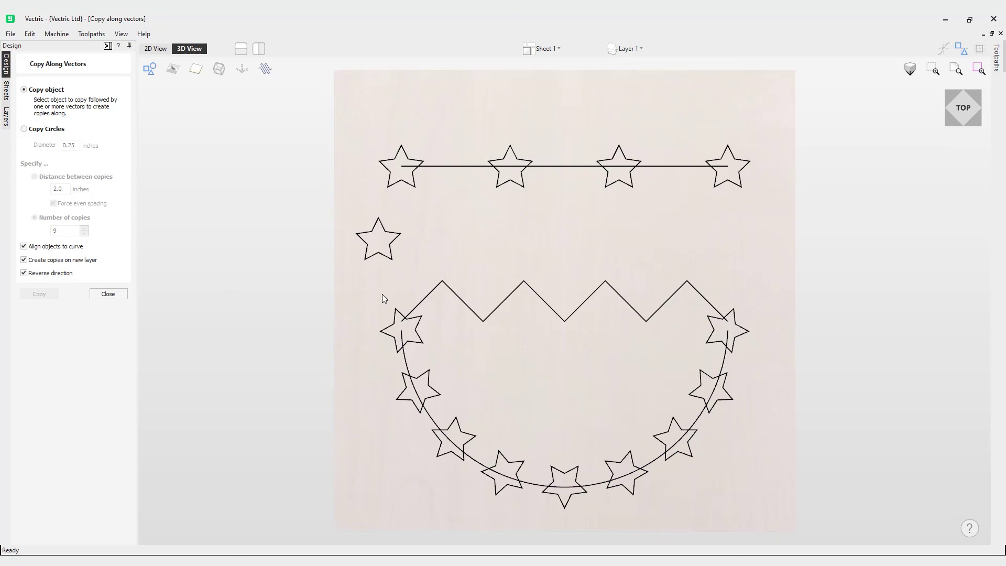
Step: Compare an unreversed copy, undo it, then copy the nine stars reversed again
click(378, 259)
shift+click(401, 335)
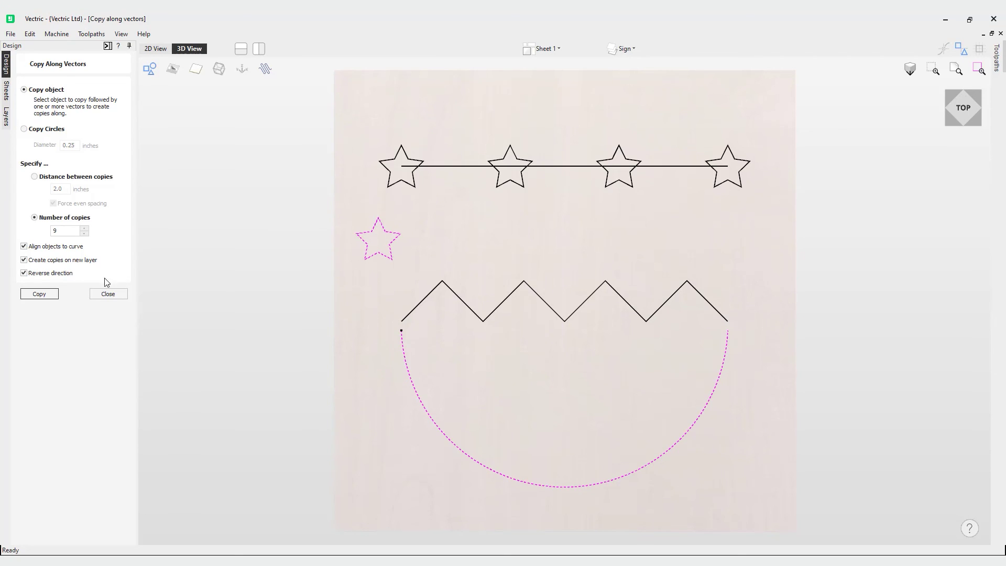
click(55, 273)
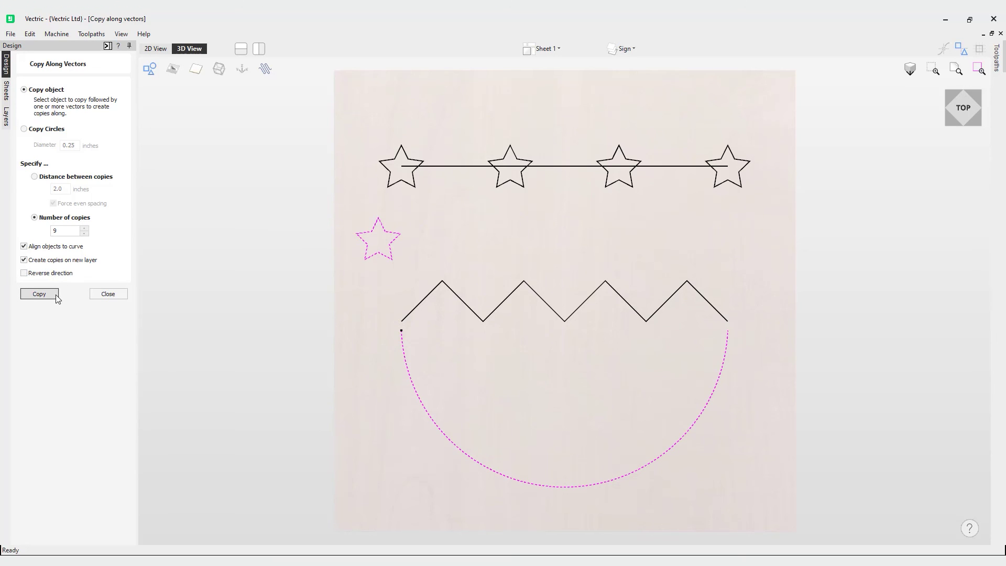
click(56, 296)
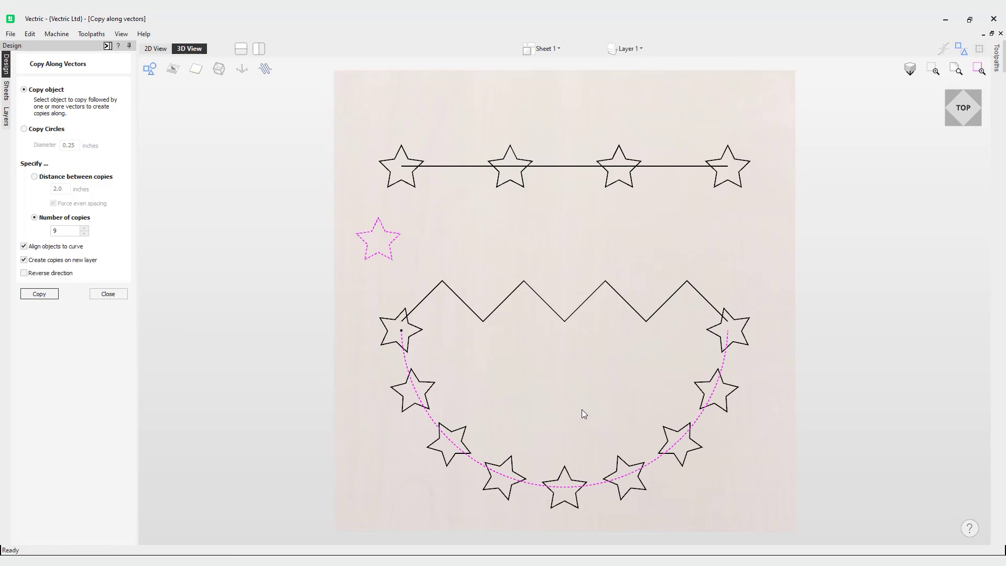
key(ctrl+z)
click(56, 274)
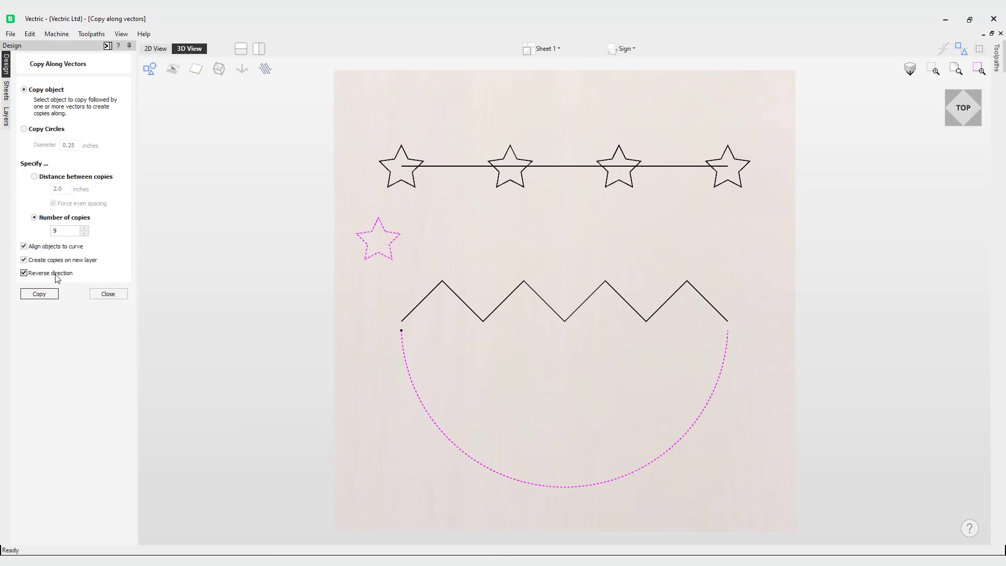
click(46, 297)
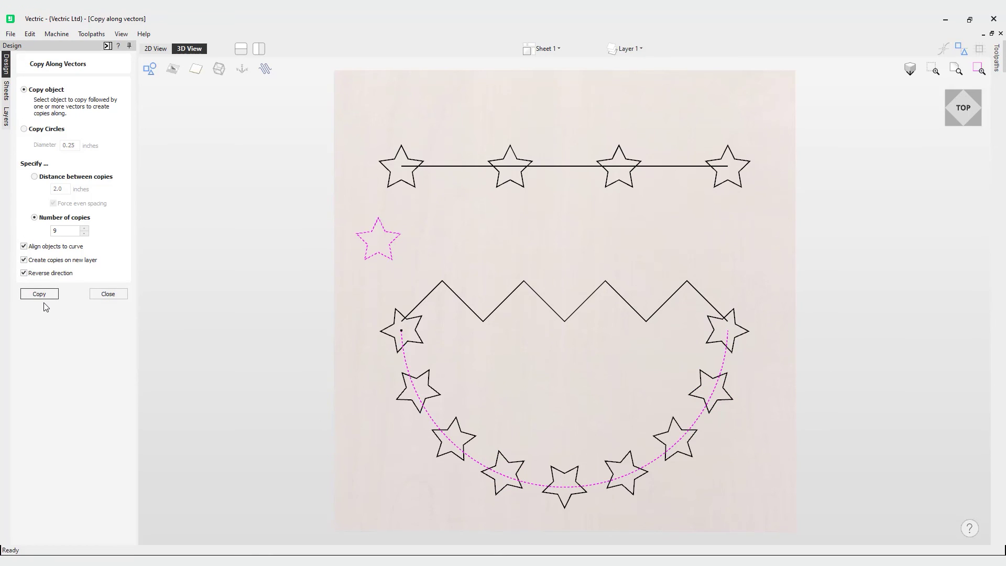